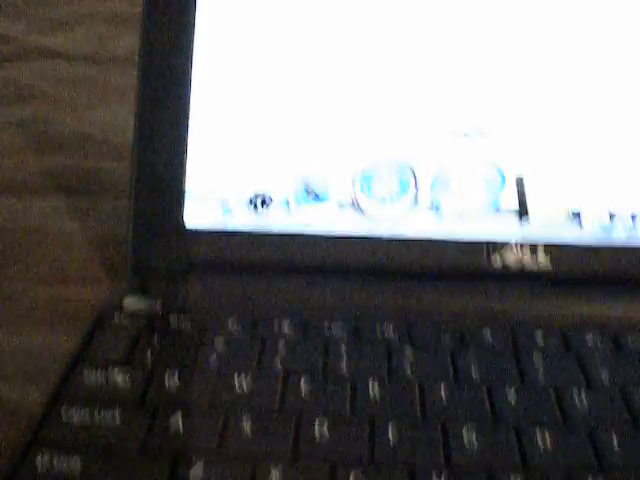
Launch Safari to load the YouTube homepage and reach its Most Popular section
left_click(417, 134)
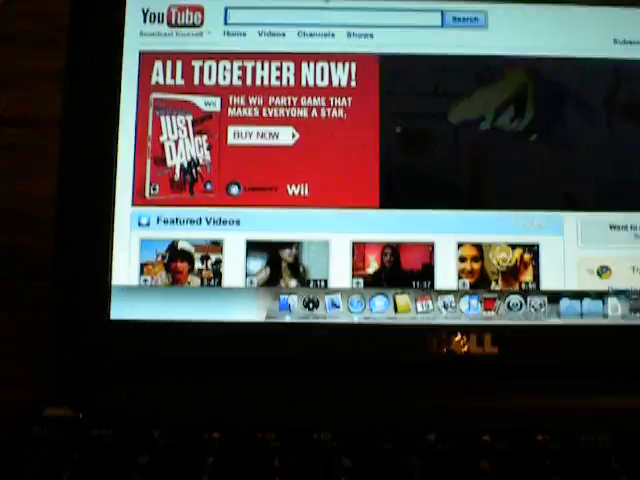
scroll(360, 200, "down", 2)
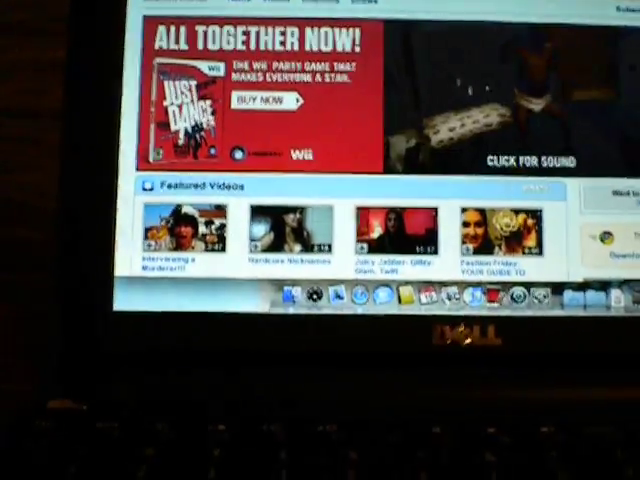
scroll(360, 200, "down", 2)
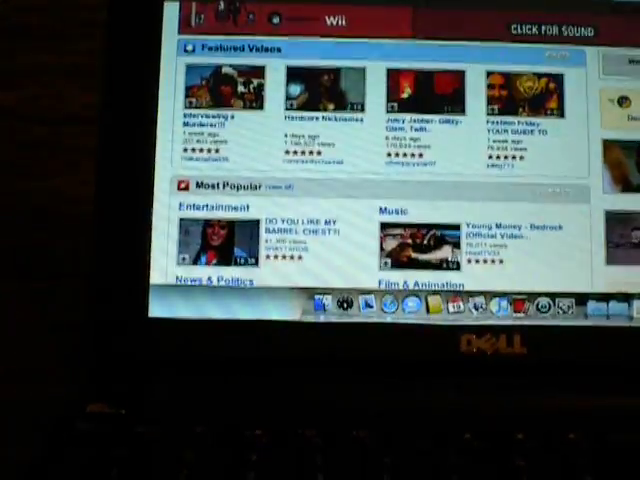
scroll(360, 200, "down", 2)
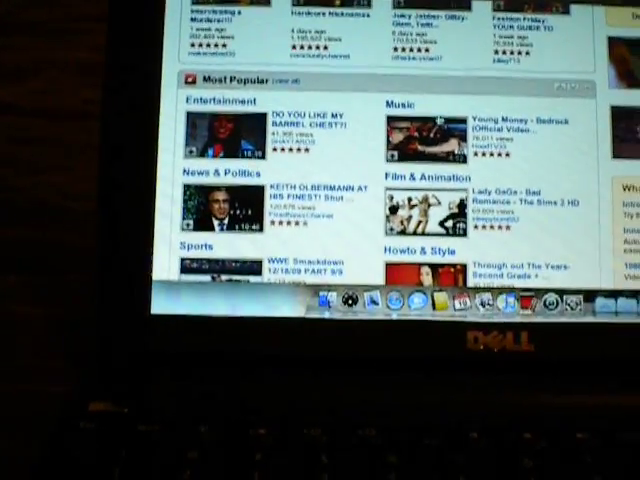
Open the Young Money - Bedrock (Official Video) watch page and let it load
left_click(441, 132)
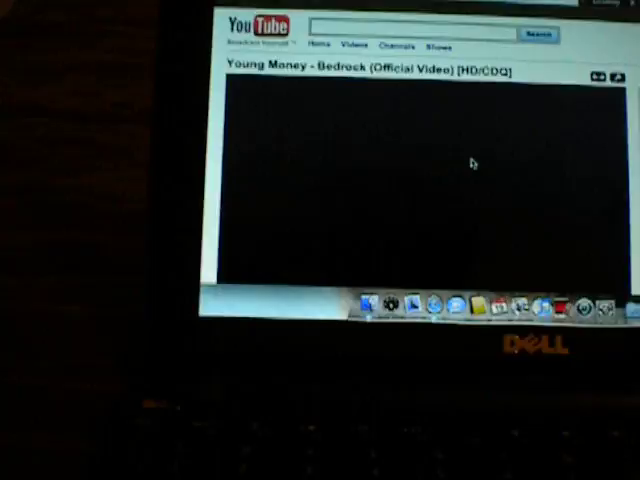